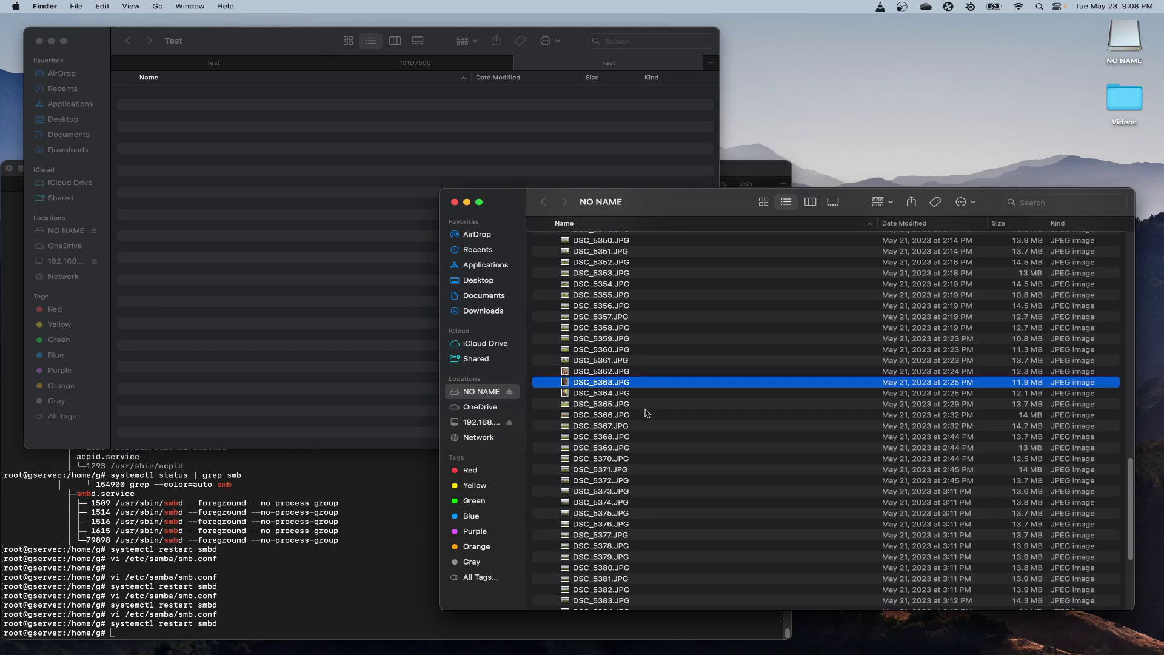
Step: Select DSC_5355.JPG through DSC_5374.JPG on the NO NAME card and drag the 20 photos into Test
left_click(605, 296)
left_click(628, 503, "shift")
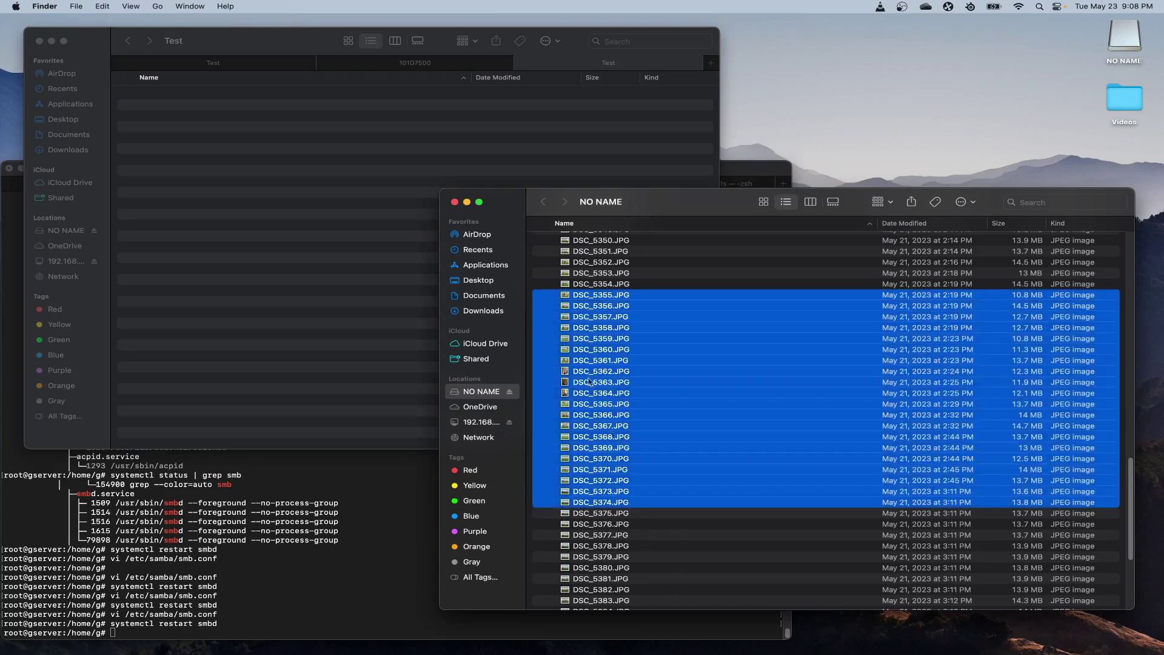
left_click_drag(612, 352, 219, 201)
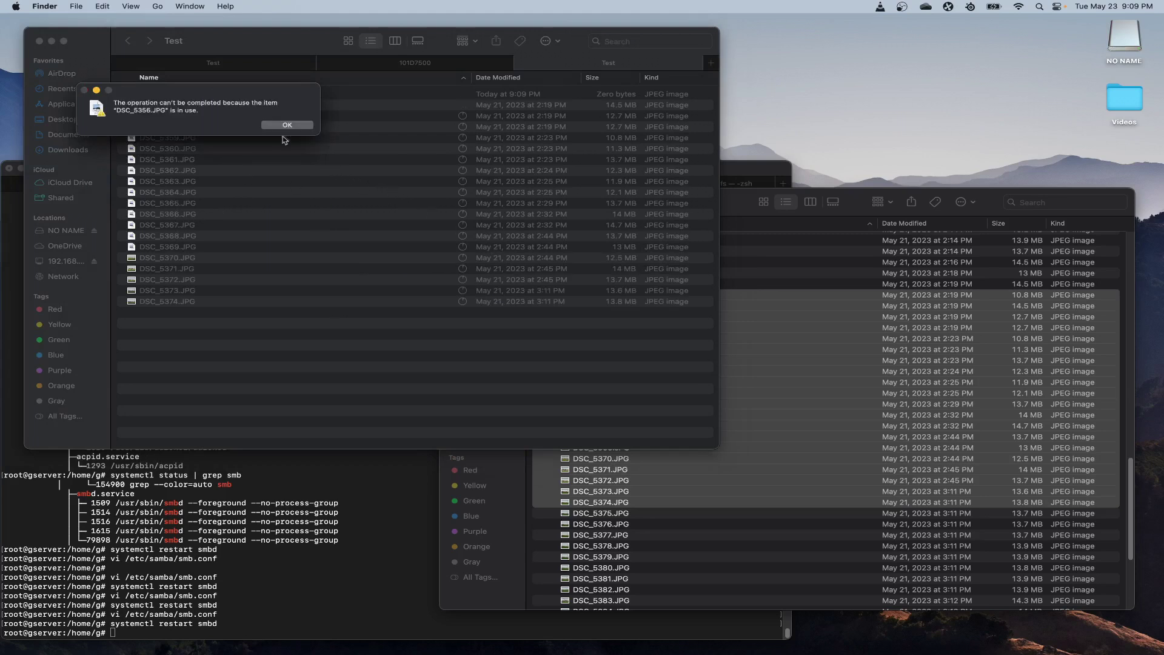
left_click_drag(202, 95, 253, 151)
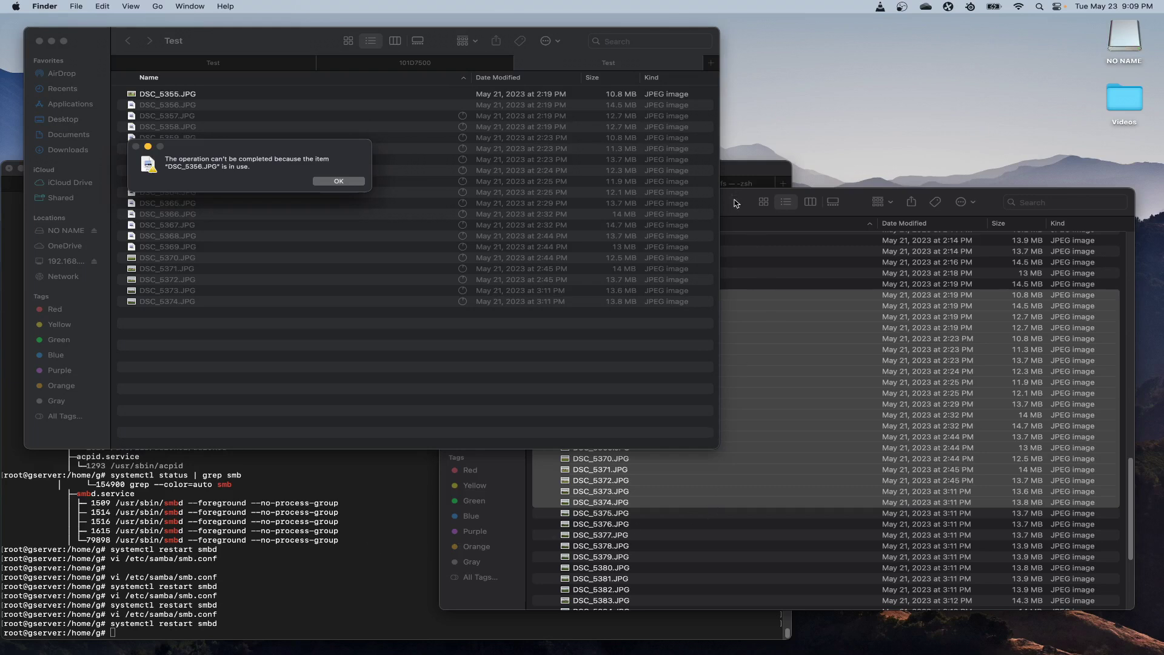
left_click_drag(736, 197, 742, 207)
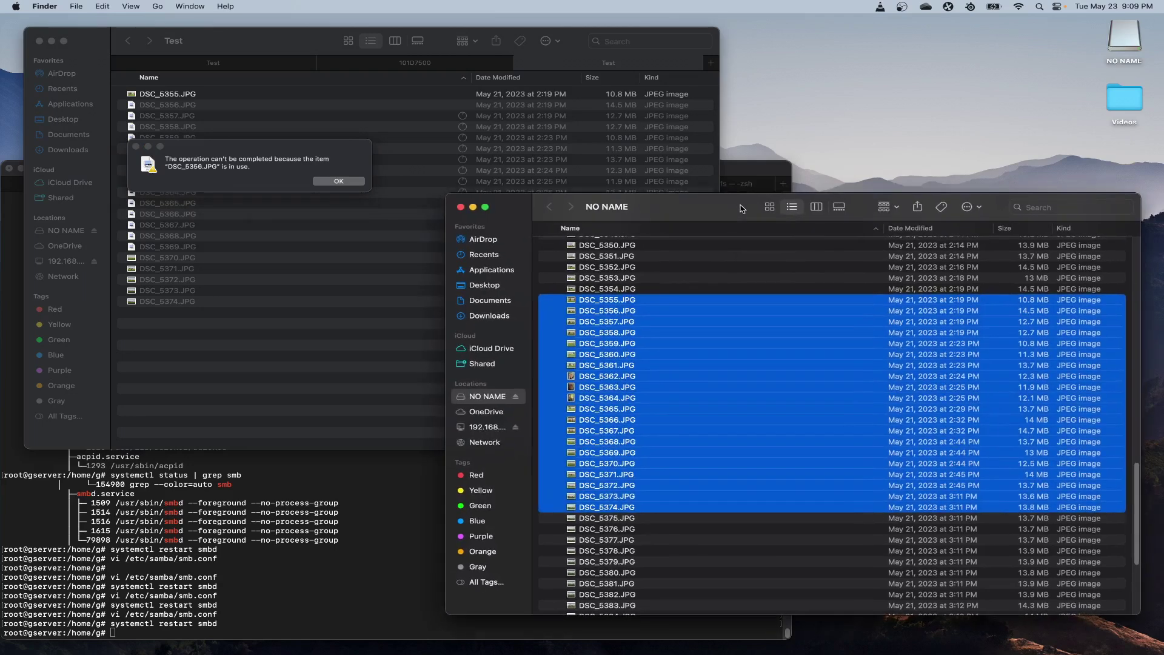
left_click(254, 165)
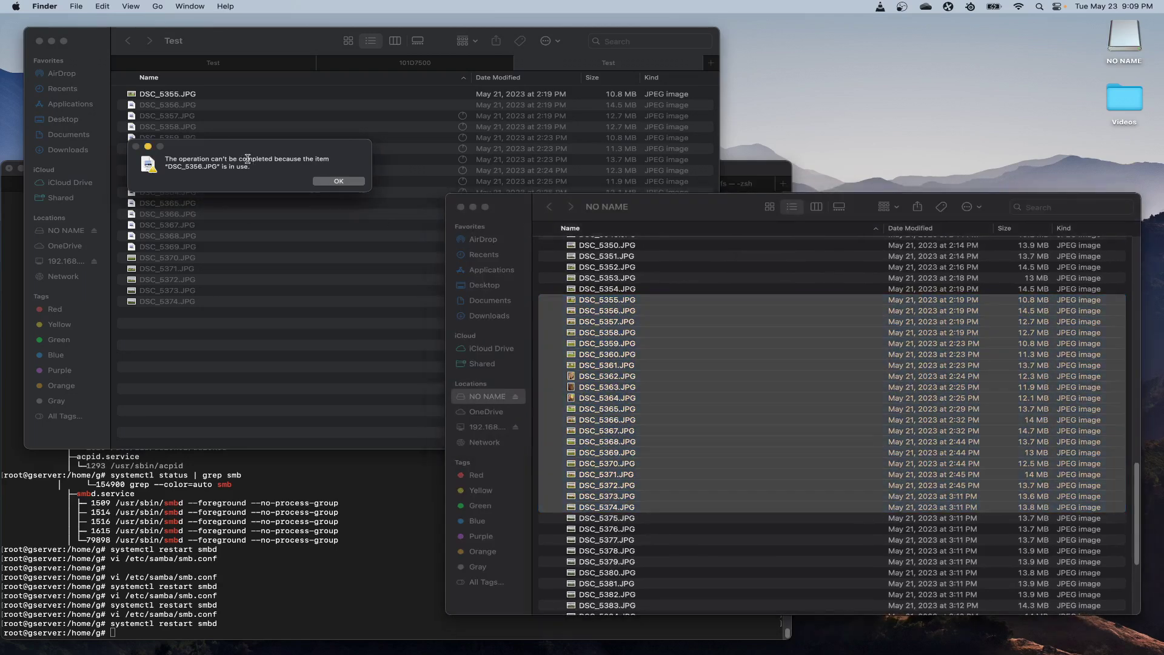
left_click(339, 182)
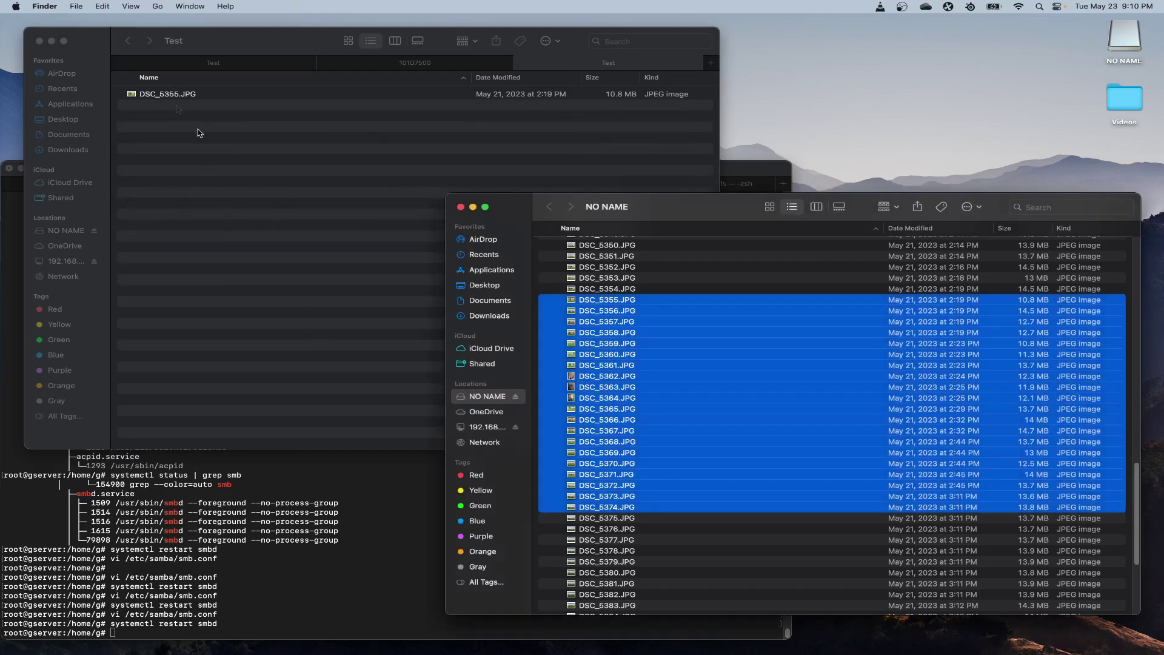
Step: Permanently delete the partly copied DSC_5355.JPG from Test, then recall the smb.conf edit command in Terminal
left_click(233, 168)
right_click(167, 94)
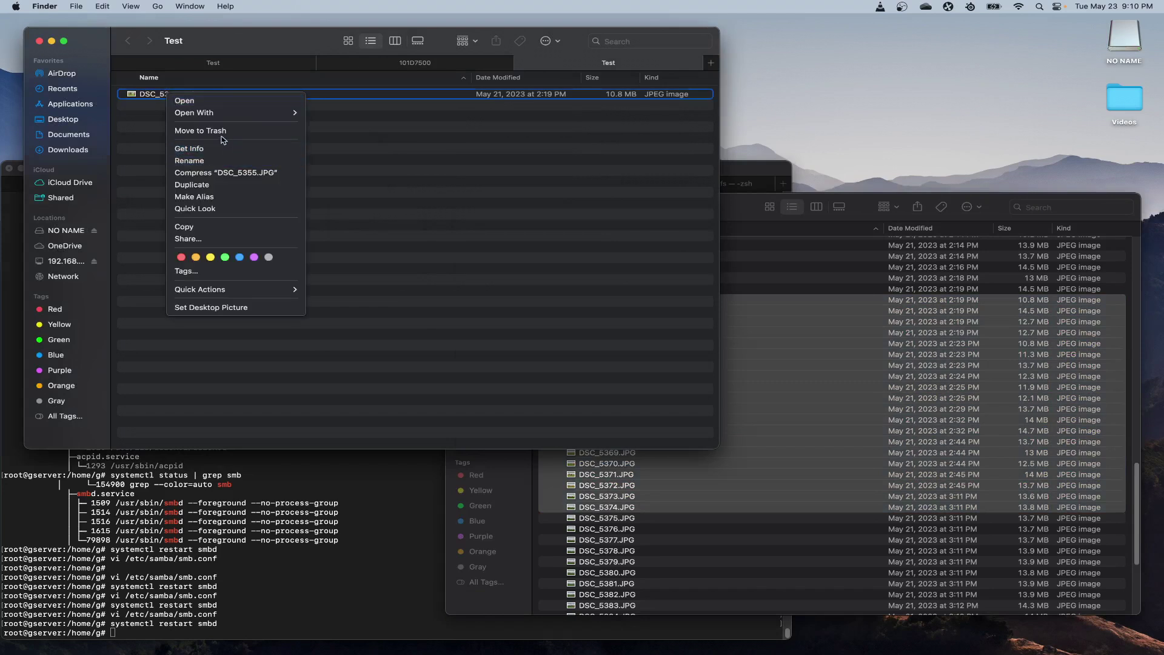
left_click(225, 133)
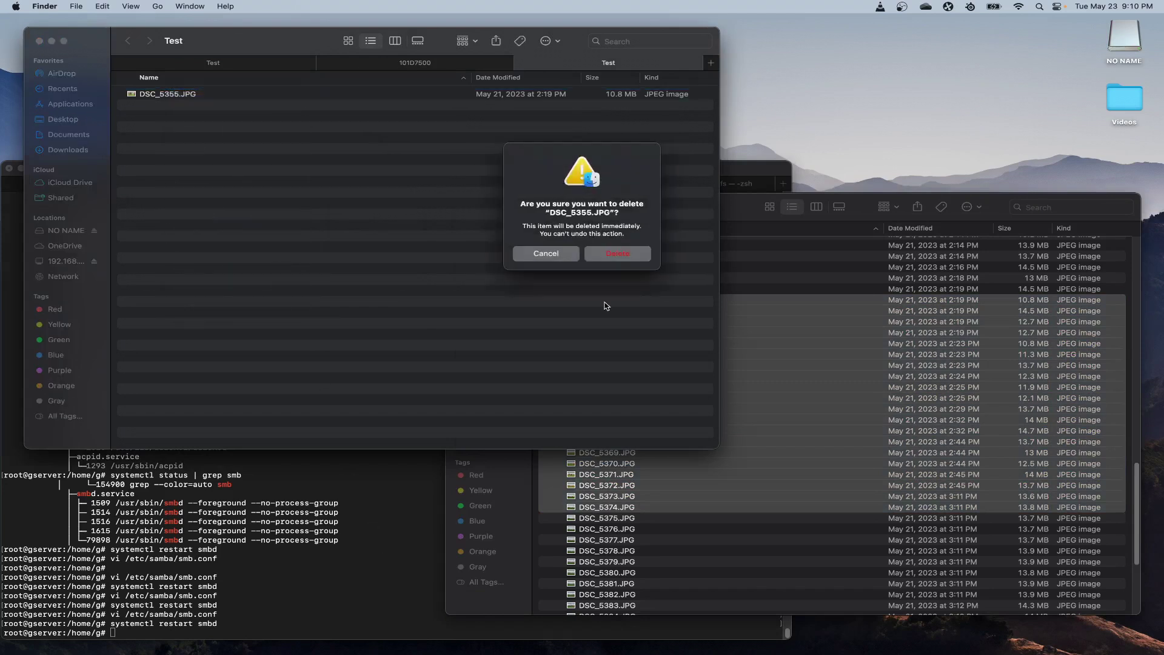
left_click(614, 252)
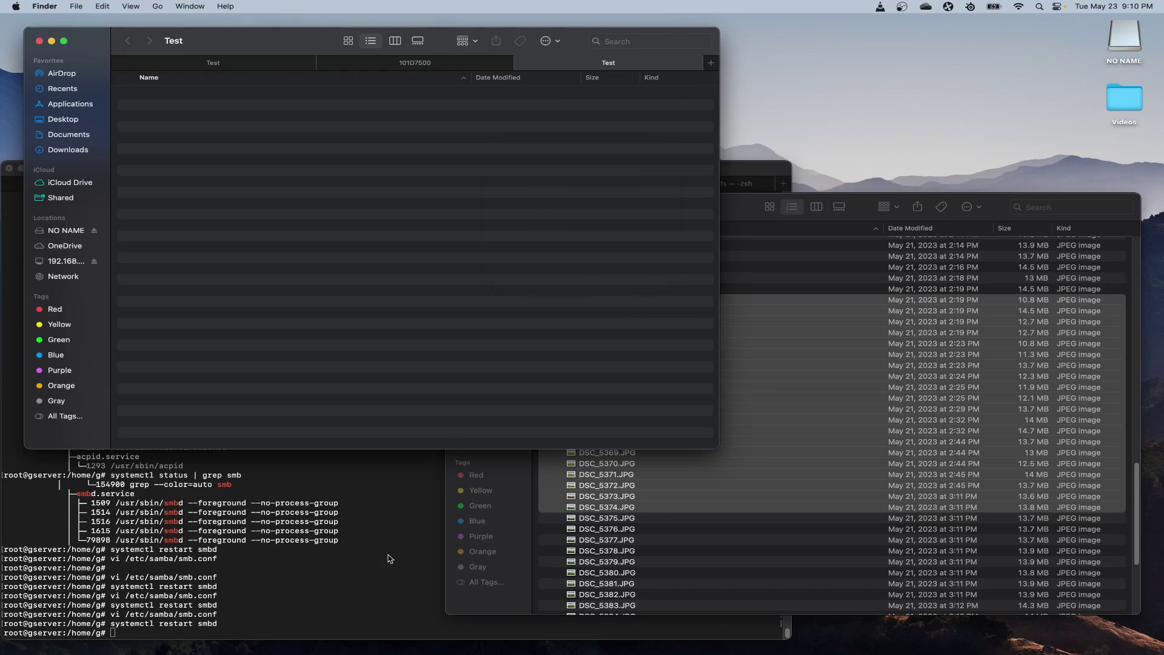
left_click(353, 588)
key("Up")
key("Up")
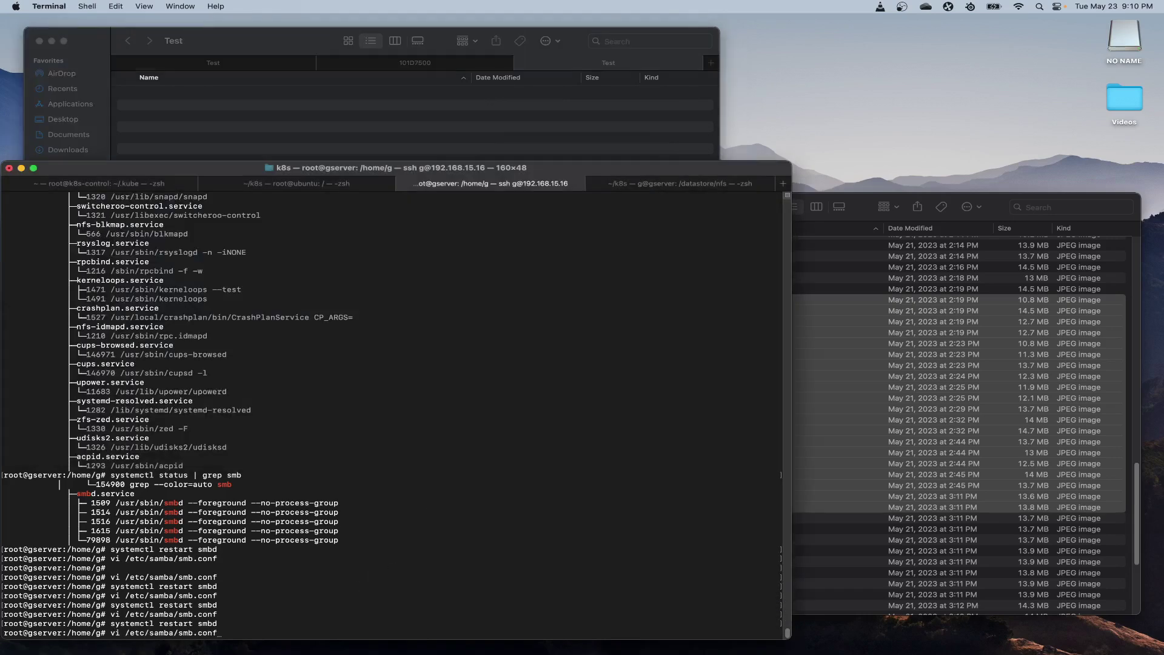
Step: Open smb.conf in vi and remove the # from the veto files and delete veto files = yes lines
key("Return")
key("Down")
key("Down")
key("Down")
key("Down")
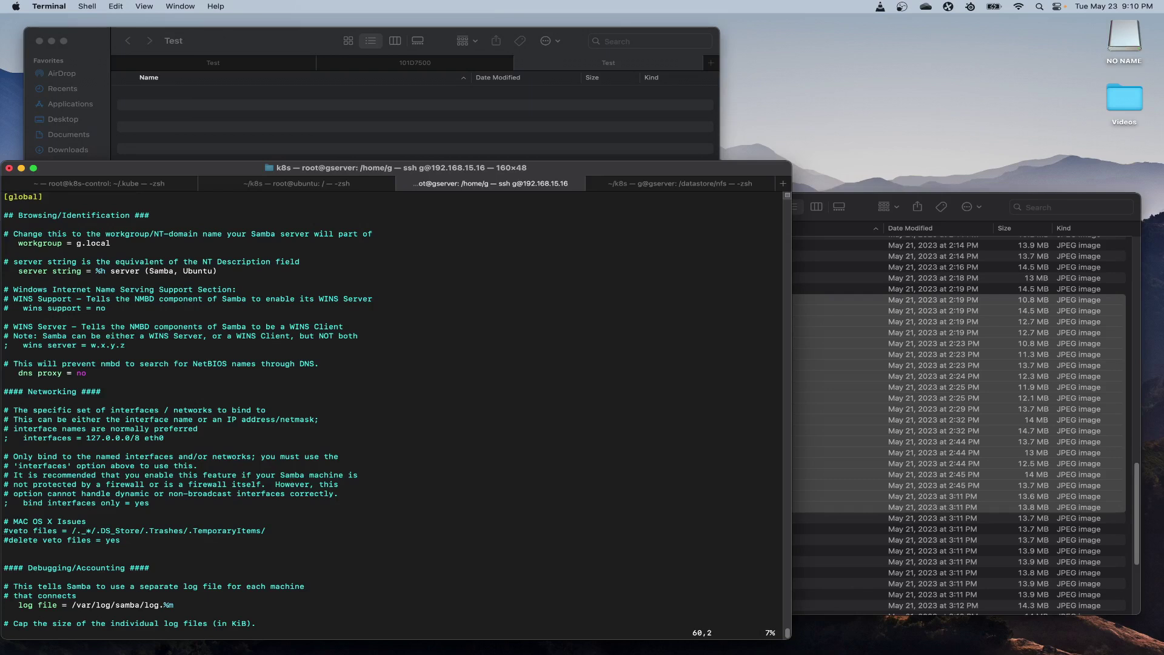
key("i")
key("BackSpace")
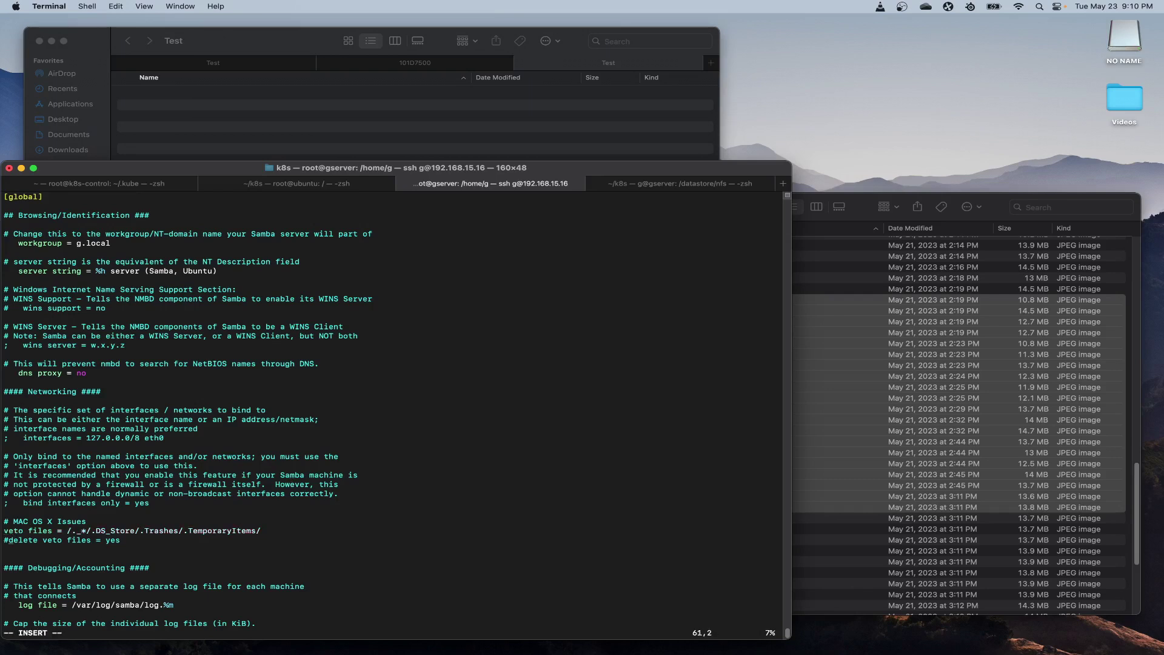
key("BackSpace")
Step: Highlight the 'yes' value and the ._* veto pattern to point them out, then exit insert mode
double_click(107, 540)
left_click(286, 47)
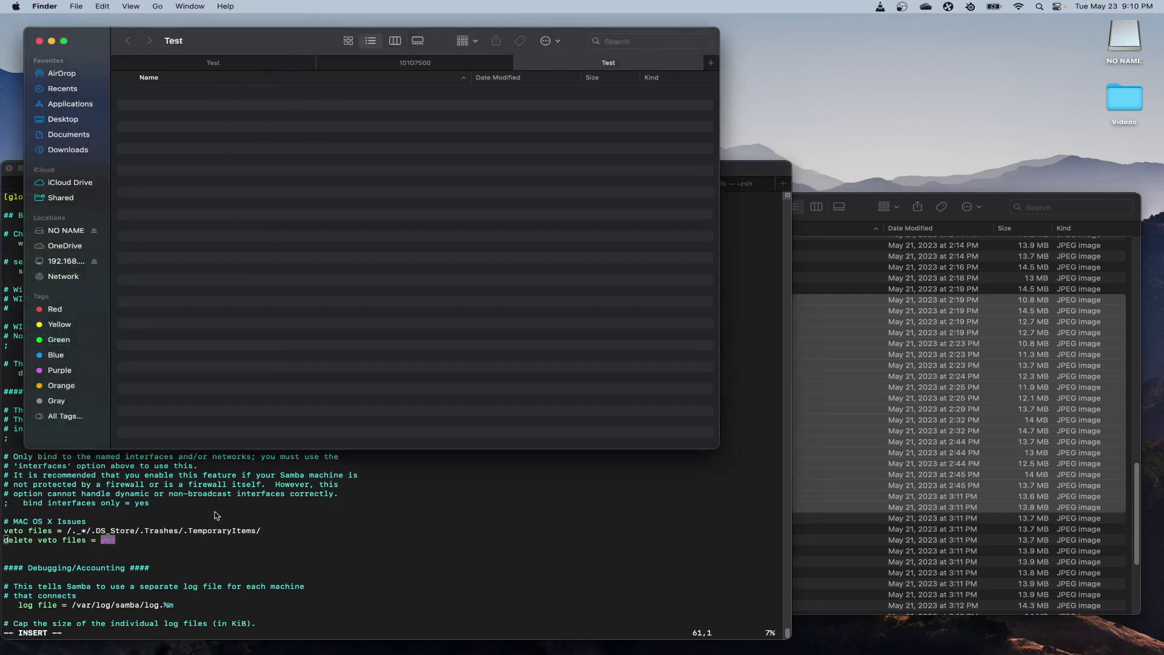
left_click(75, 531)
left_click_drag(73, 531, 86, 531)
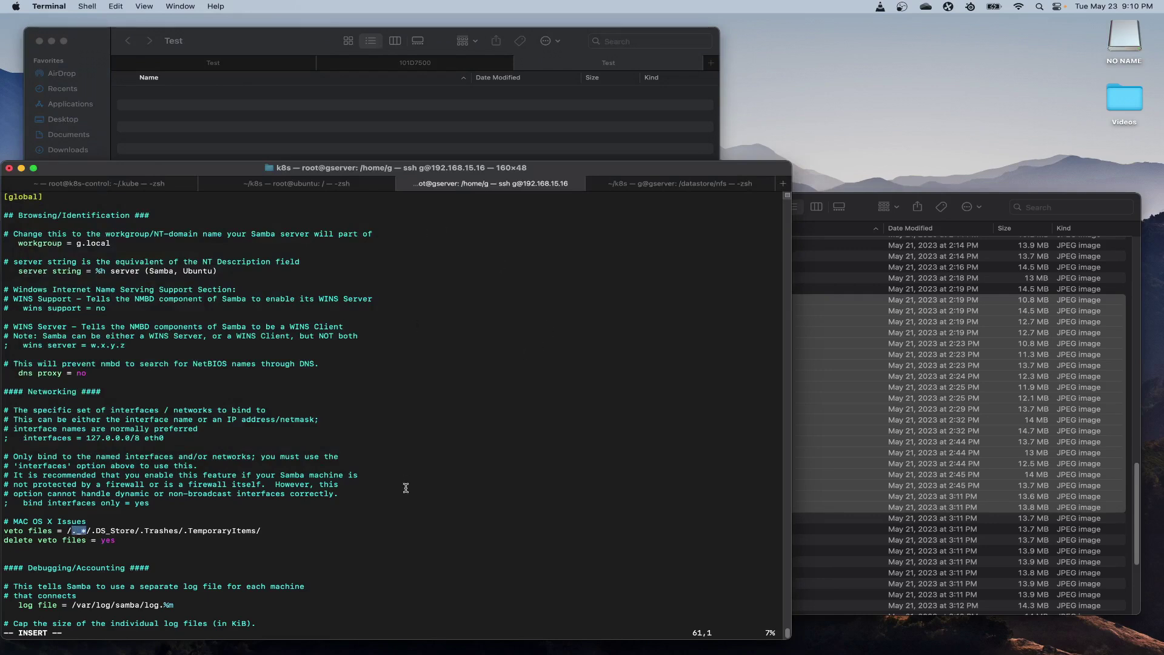
left_click(155, 543)
left_click_drag(70, 531, 85, 531)
left_click(146, 539)
key("Escape")
Step: Point out [global] and the two veto lines, save smb.conf with :wq, and restart smbd
type(":wq")
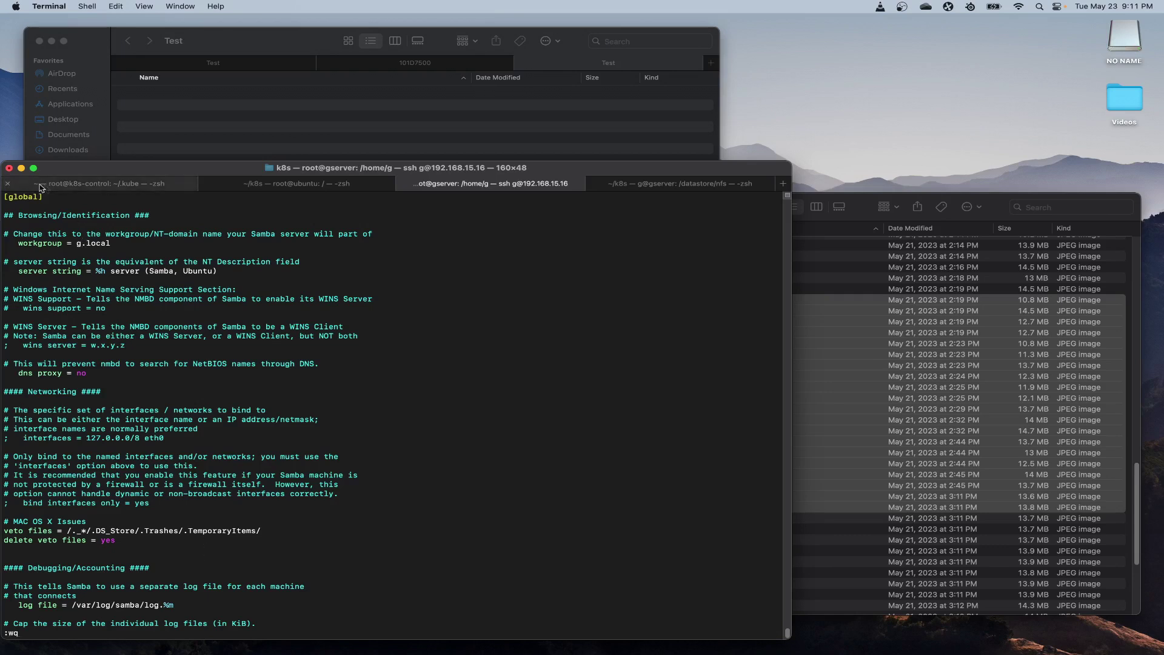
left_click_drag(44, 196, 12, 196)
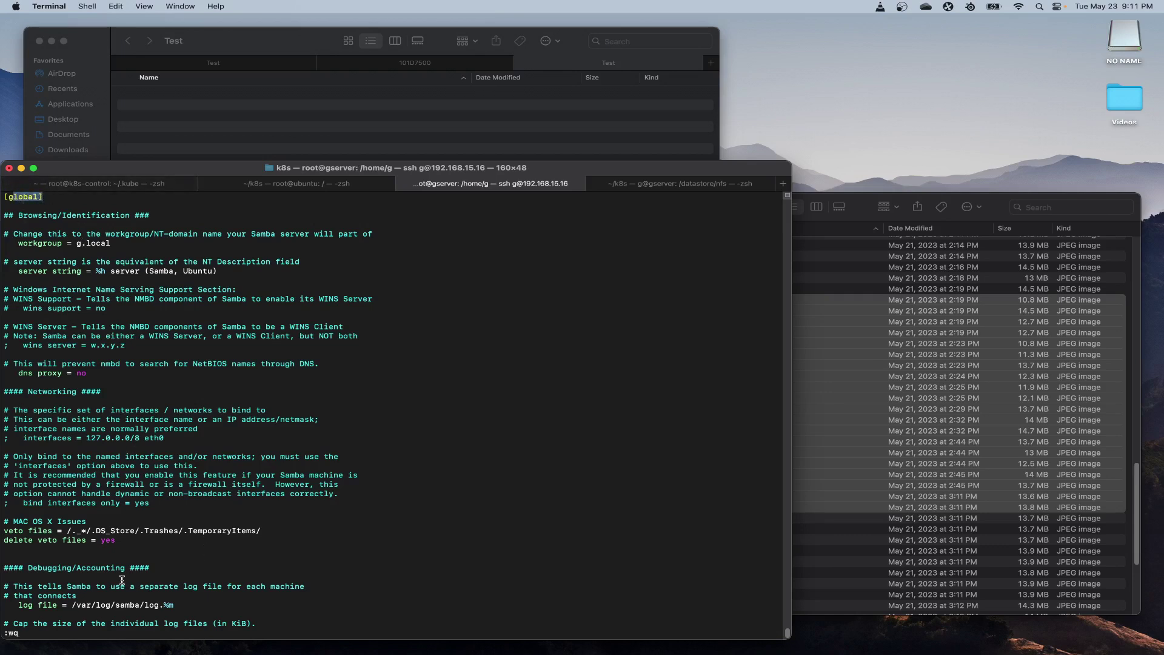
left_click_drag(126, 539, 3, 529)
left_click(125, 546)
key("Return")
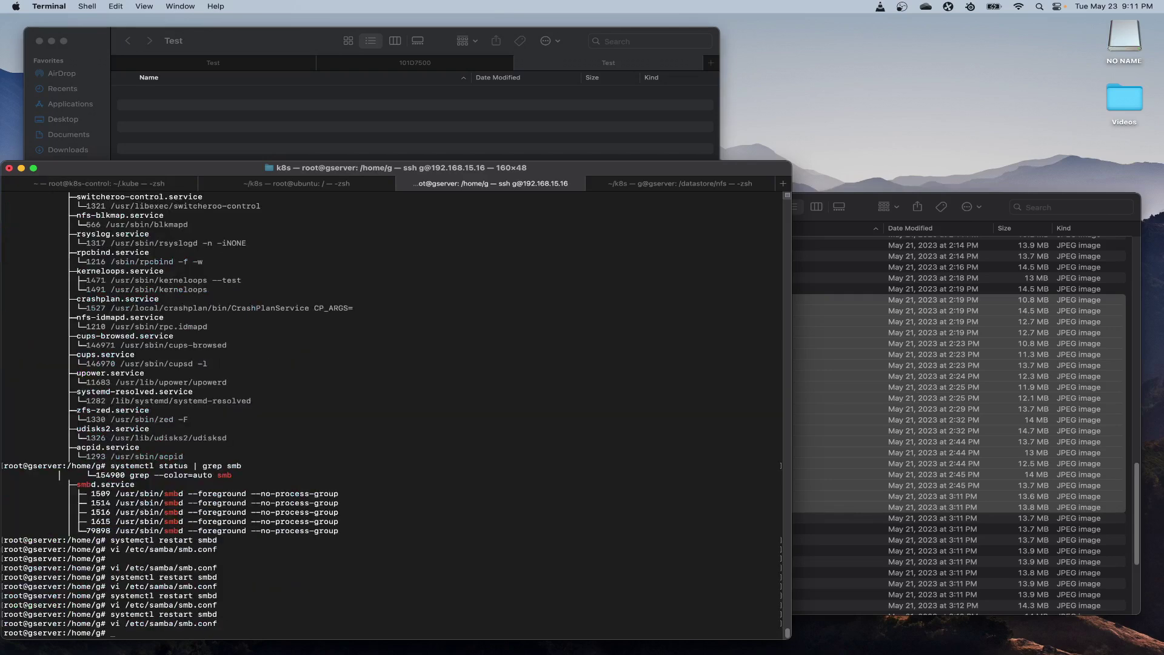
key("Up")
key("Up")
key("Return")
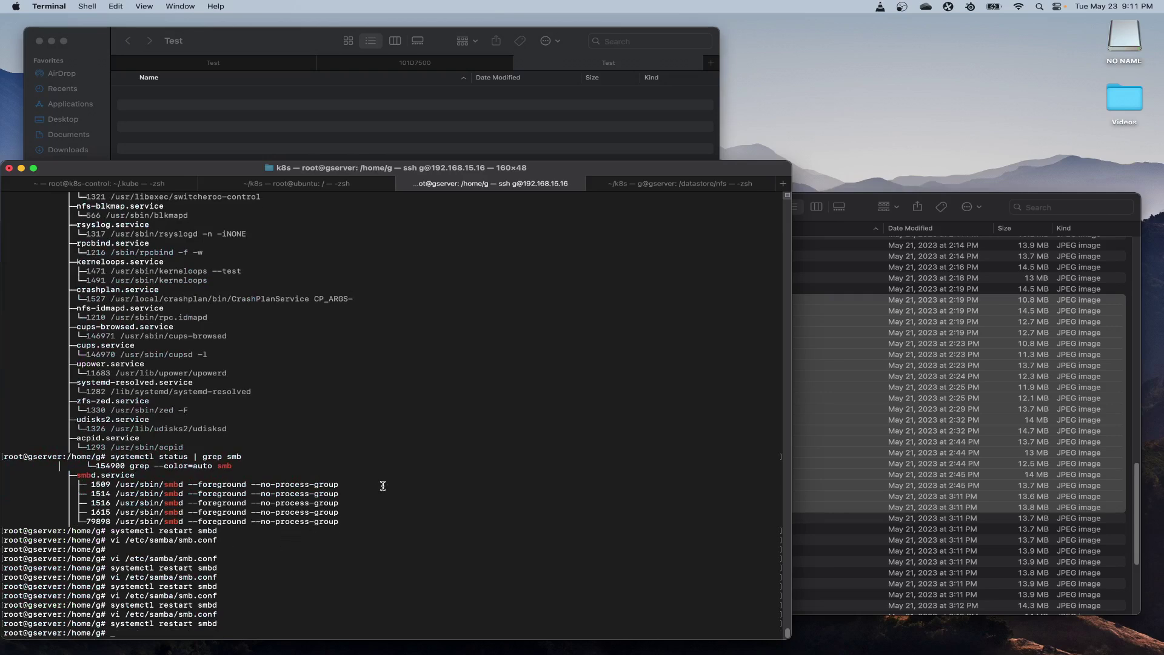
Step: Select DSC_5348.JPG through DSC_5380.JPG on the NO NAME card and drag them into Test
left_click(863, 218)
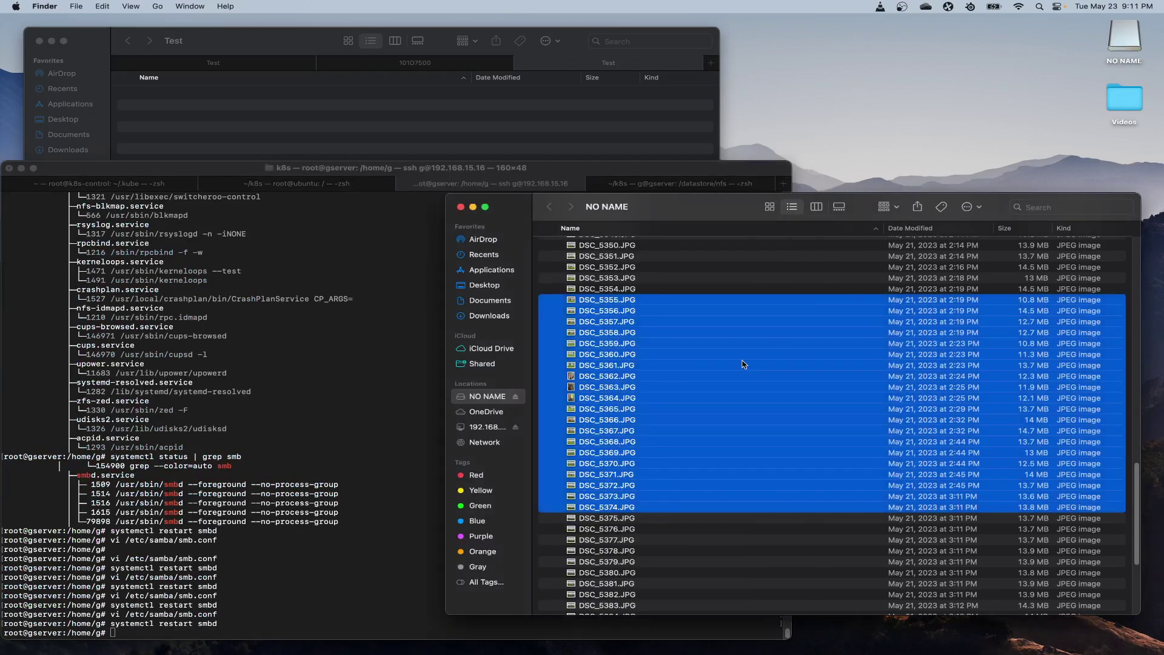
scroll(652, 351, "up", 2)
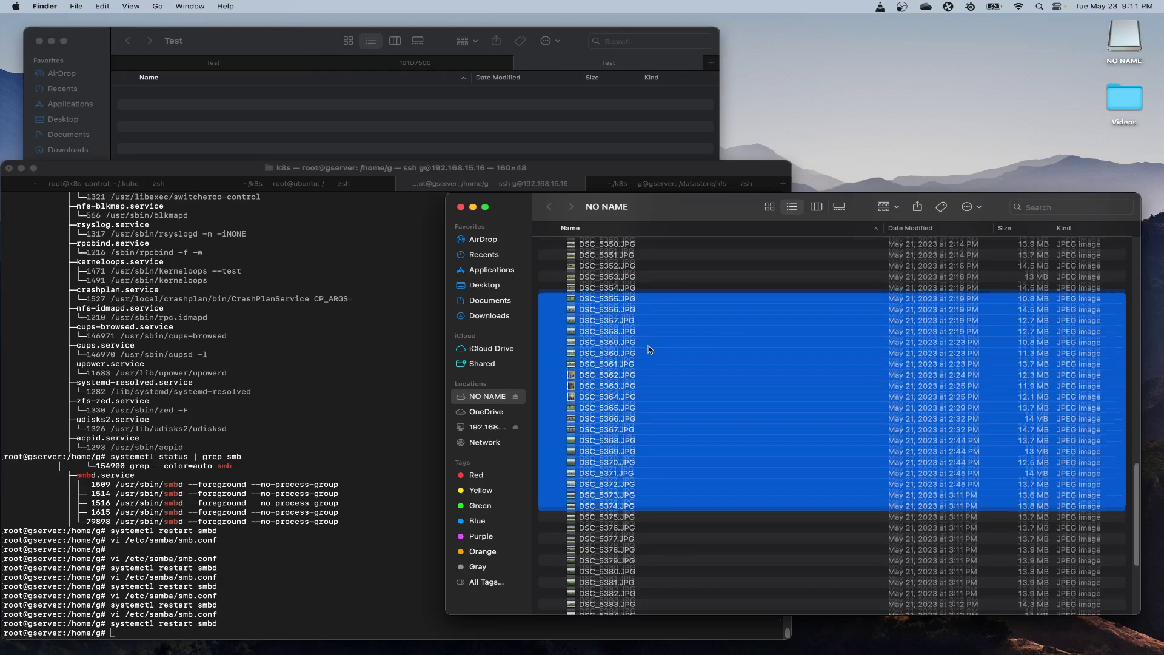
left_click(621, 250)
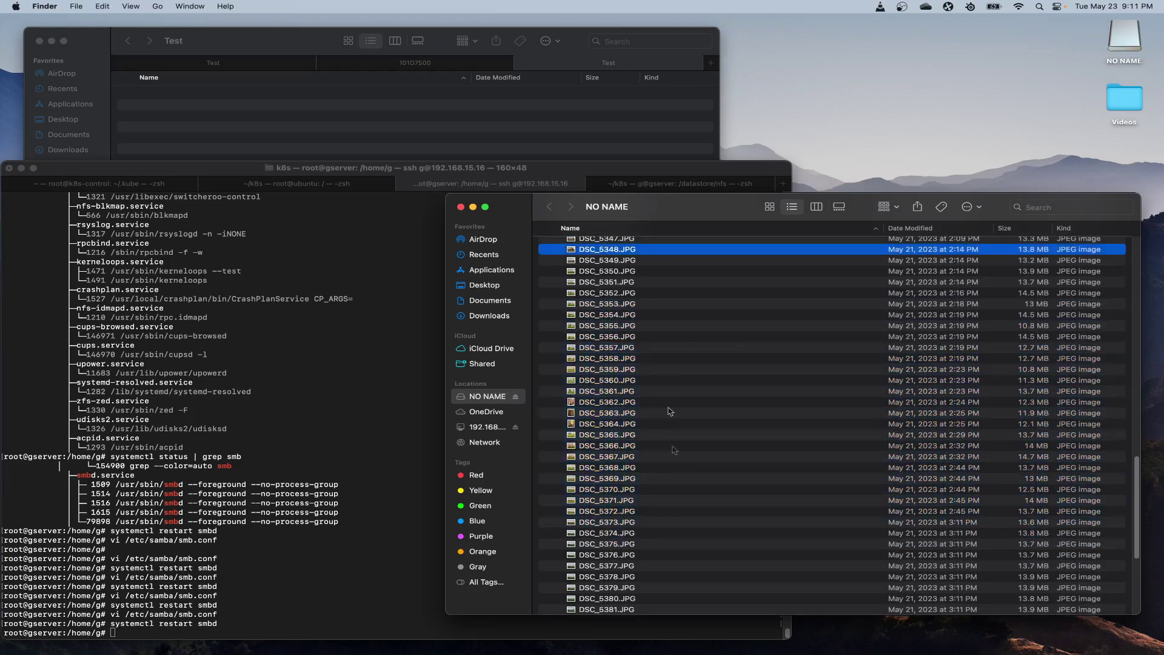
left_click(636, 599, "shift")
left_click_drag(618, 286, 321, 123)
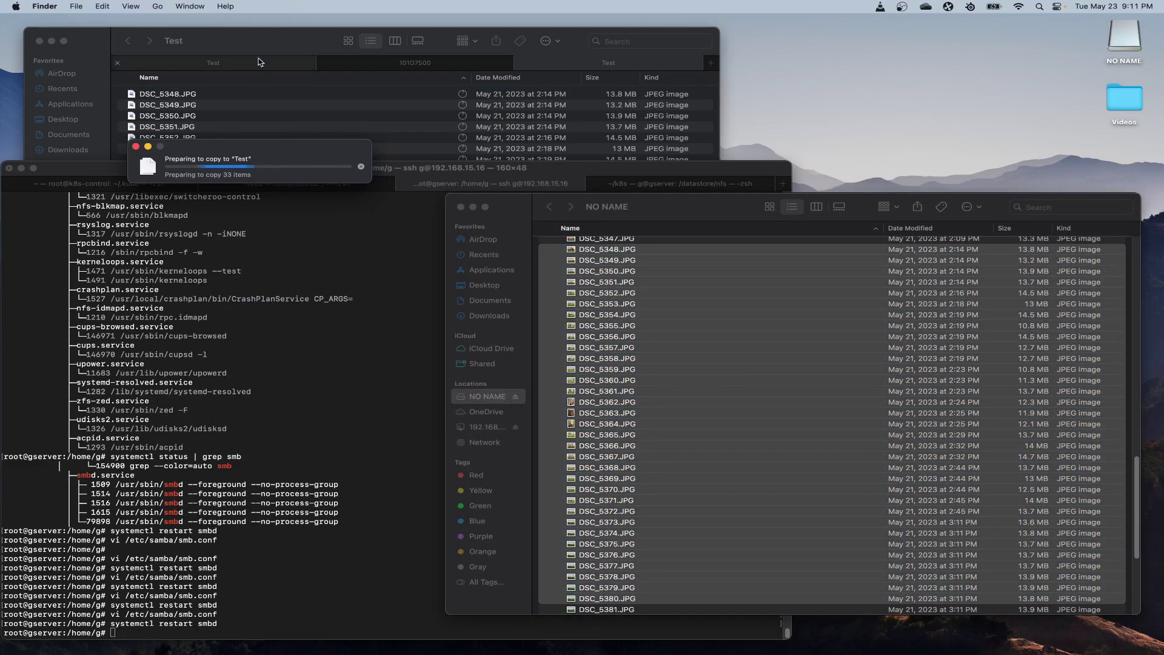
left_click(213, 62)
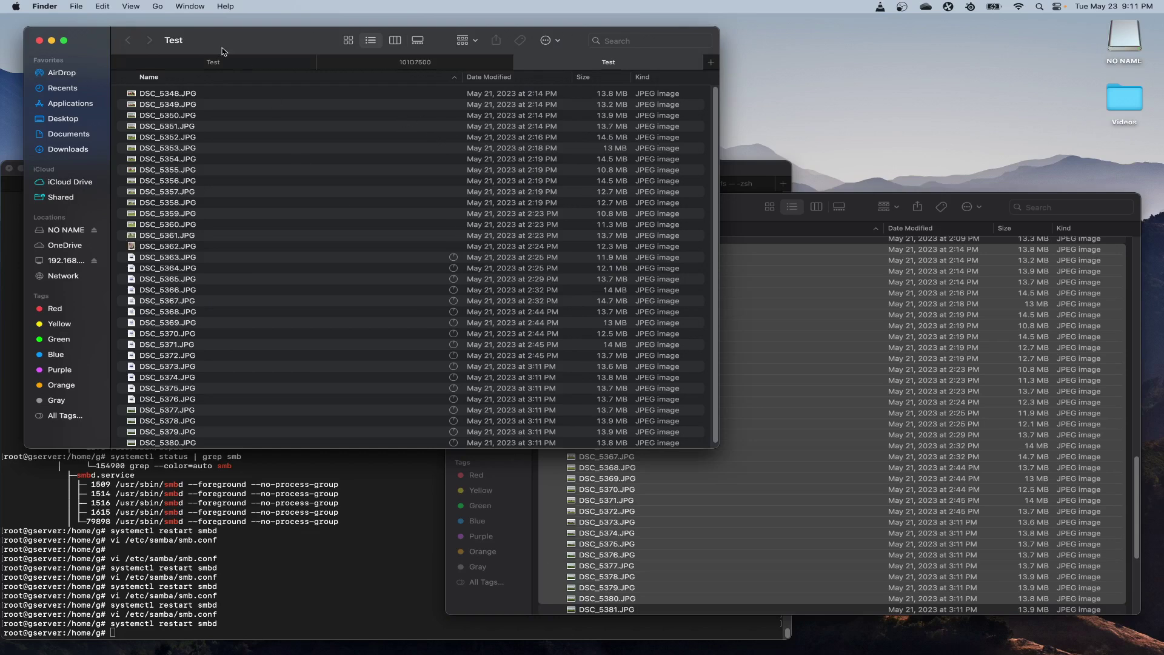
left_click_drag(222, 51, 505, 96)
Step: Move the copy progress dialog and Test window aside and wait for all 33 photos to finish
left_click_drag(247, 155, 136, 98)
left_click_drag(606, 108, 584, 89)
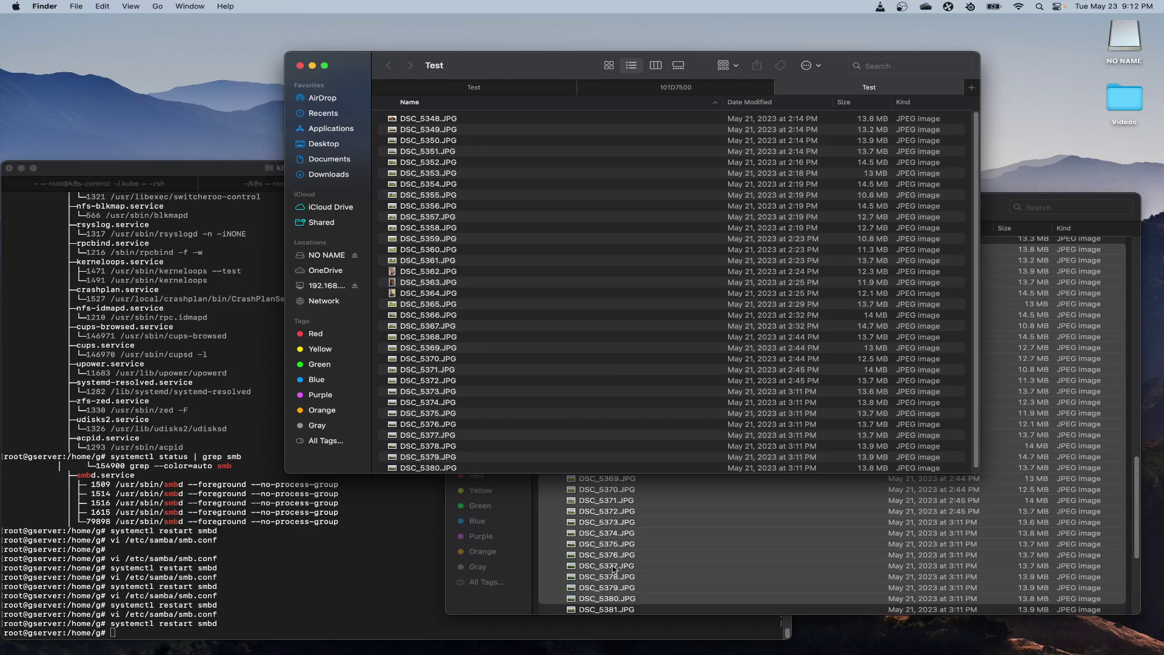
mouse_move(591, 653)
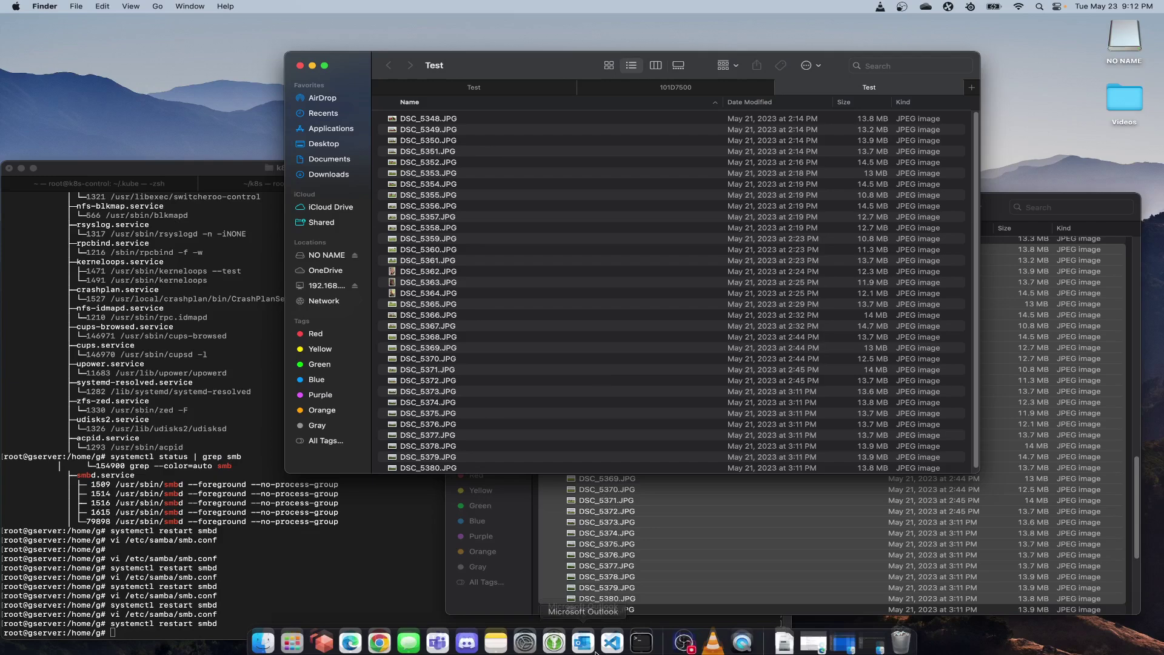